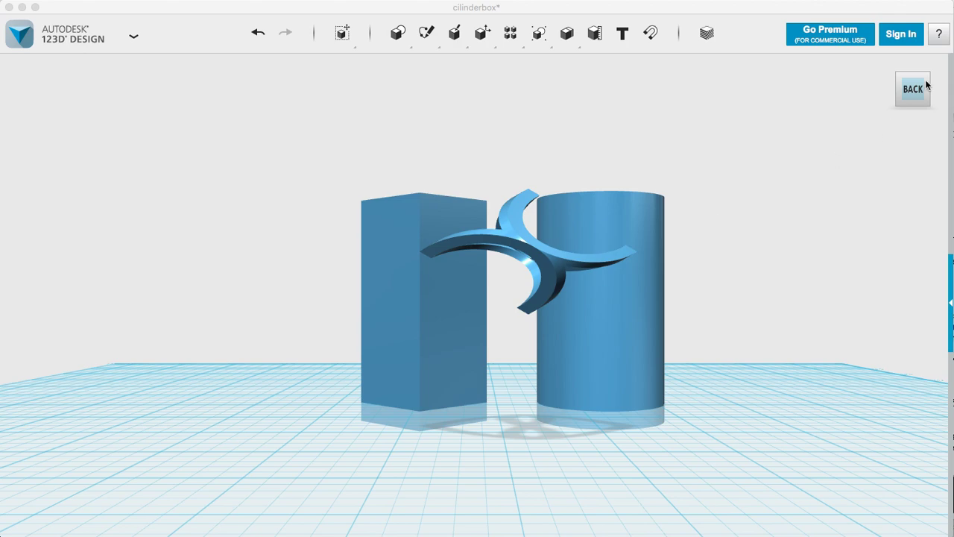
Step: Examine the curved ring-shaped solid beside the square and round tubes from the top, back, left and right
drag(917, 88, 889, 145)
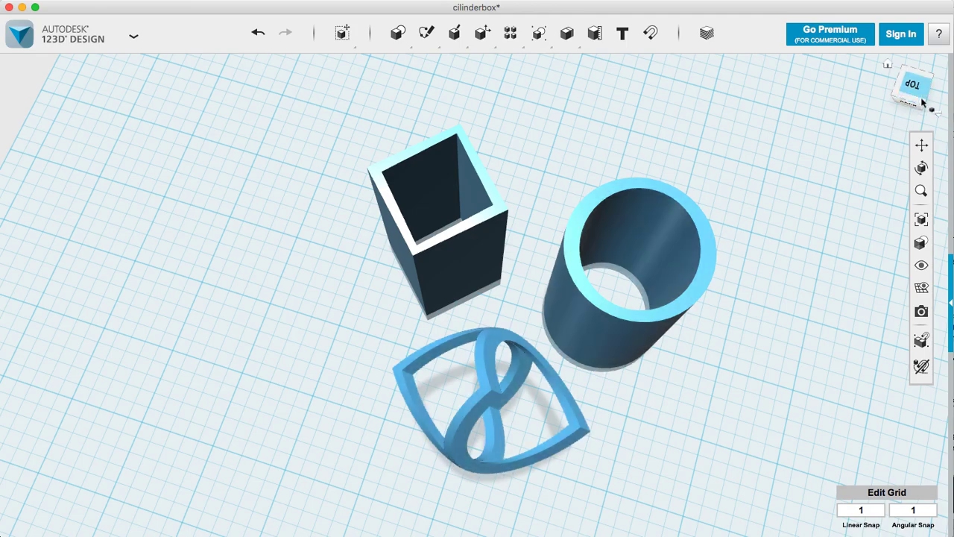
mouse_move(926, 102)
mouse_down()
mouse_move(912, 97)
mouse_move(916, 83)
mouse_up()
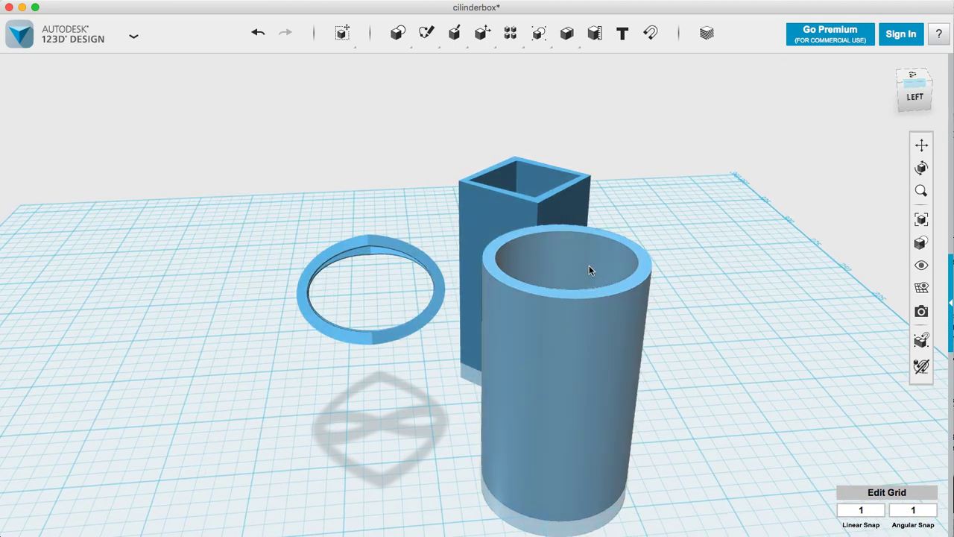
click(900, 105)
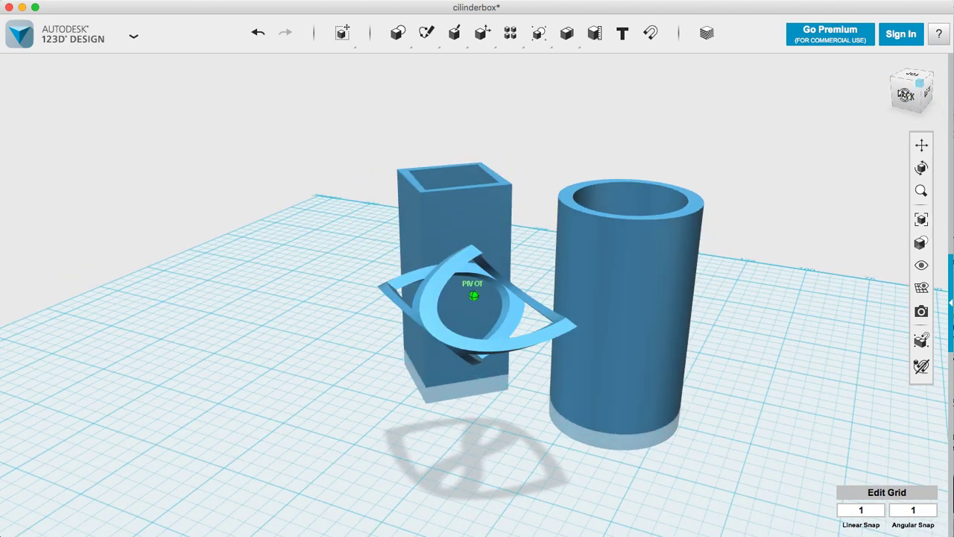
click(905, 95)
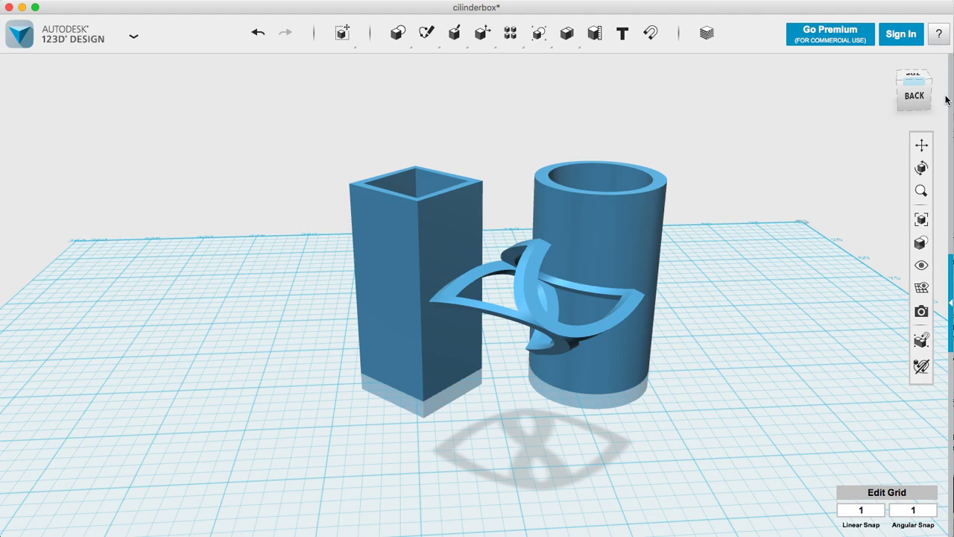
mouse_move(904, 100)
mouse_down()
mouse_move(953, 93)
mouse_move(953, 113)
mouse_up()
click(944, 95)
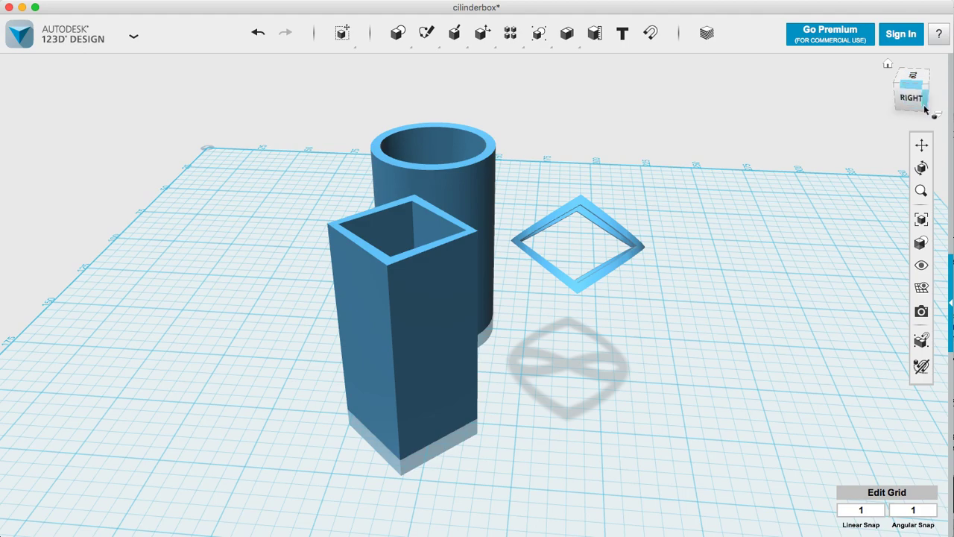
mouse_move(924, 110)
mouse_down()
mouse_move(859, 96)
mouse_move(835, 73)
mouse_move(840, 151)
mouse_up()
drag(778, 148, 775, 152)
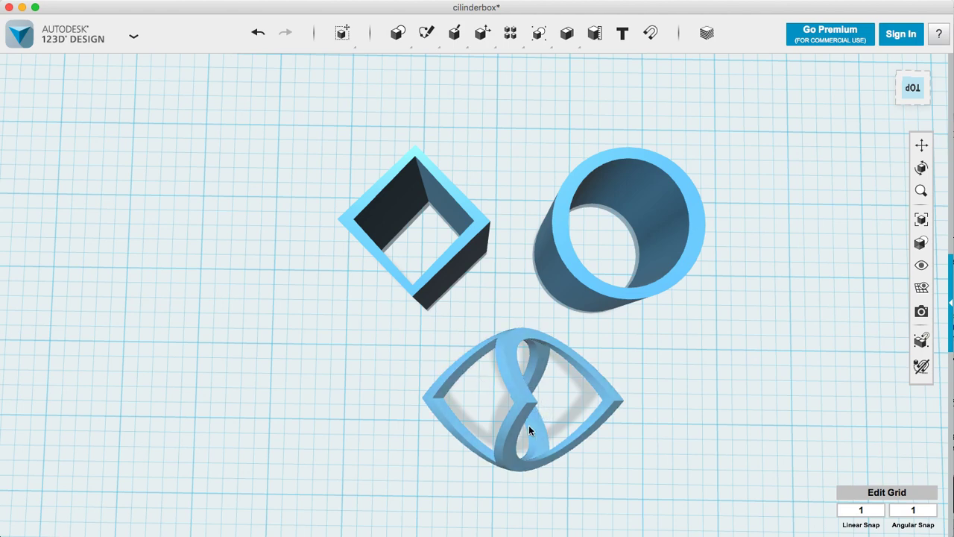
click(914, 106)
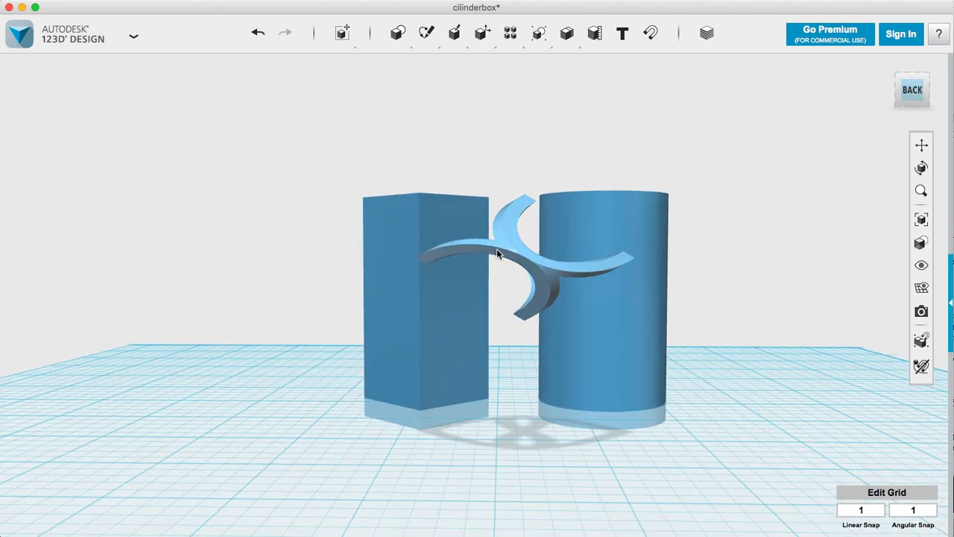
click(927, 101)
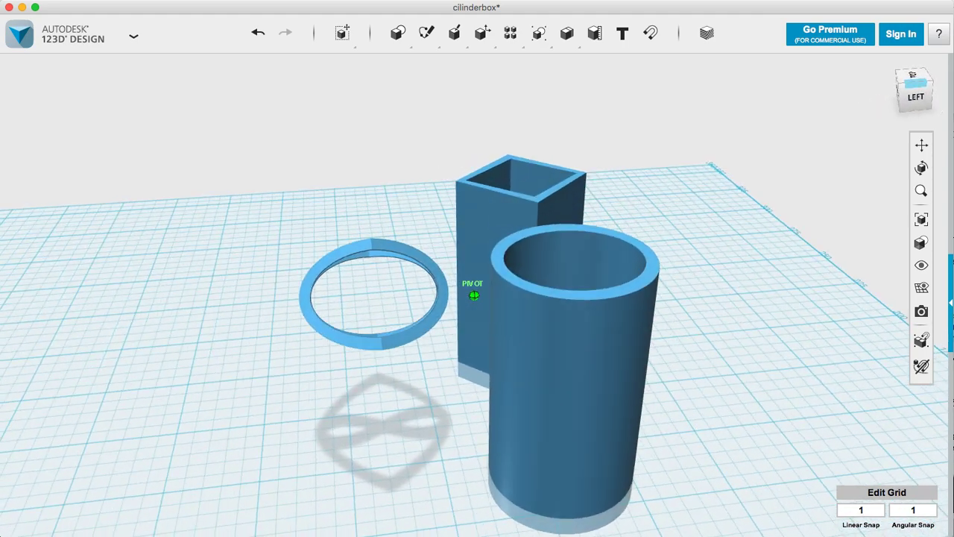
drag(902, 98, 938, 98)
Step: Move the curved ring-shaped solid 91 mm sideways, clear of the square and round tubes
mouse_move(634, 297)
right_down()
mouse_move(678, 298)
mouse_move(646, 280)
right_up()
click(528, 271)
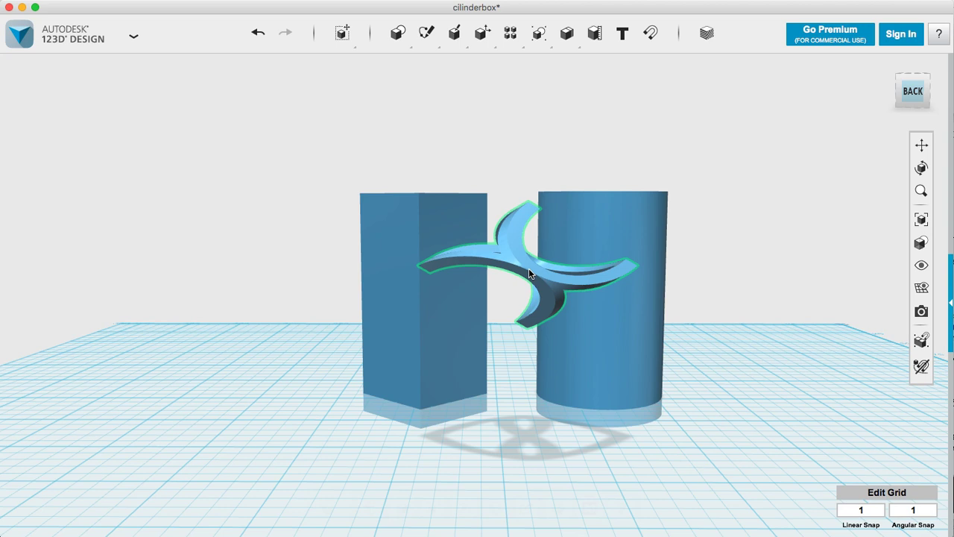
mouse_move(395, 37)
click(343, 33)
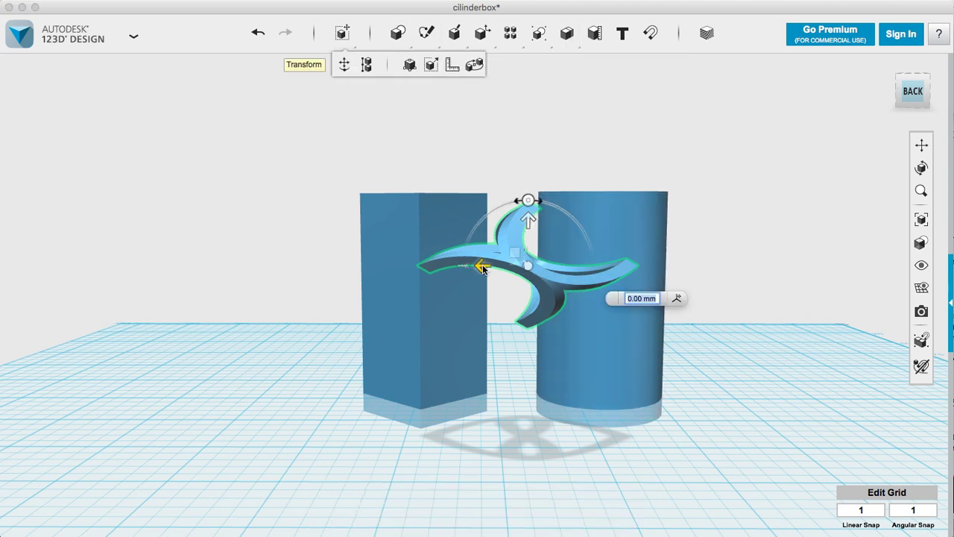
drag(486, 270, 157, 277)
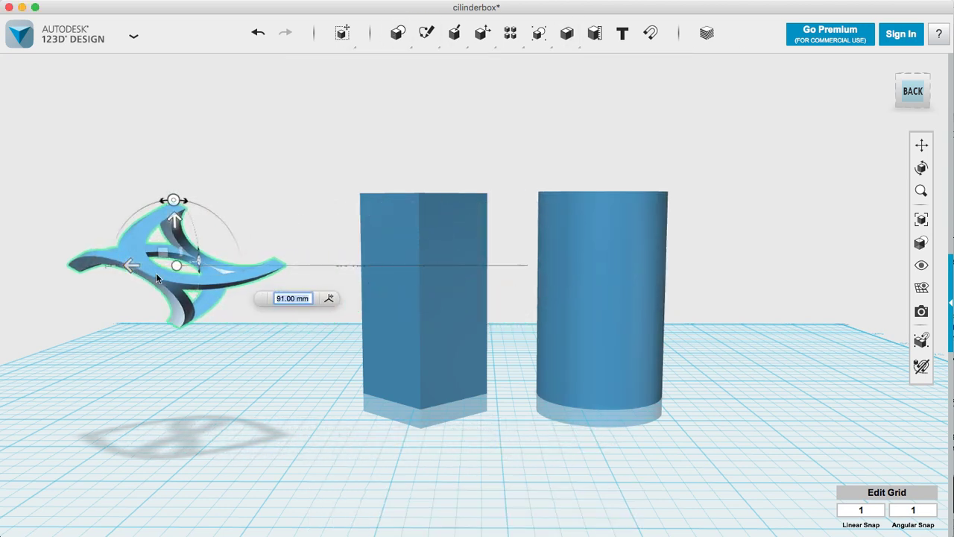
click(186, 380)
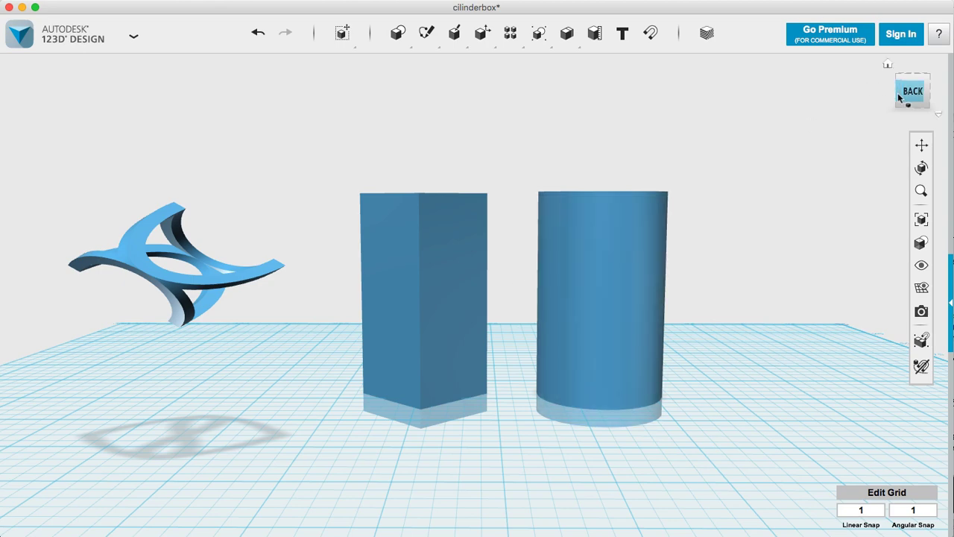
Step: Smart Scale the round tube to a width of 28.28 mm along the line joining the two tubes
drag(916, 79, 916, 106)
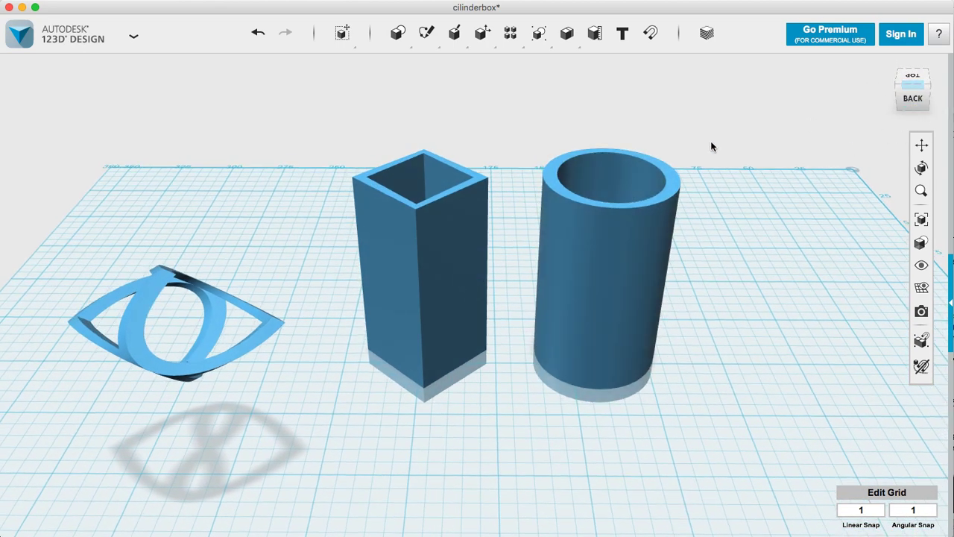
click(623, 236)
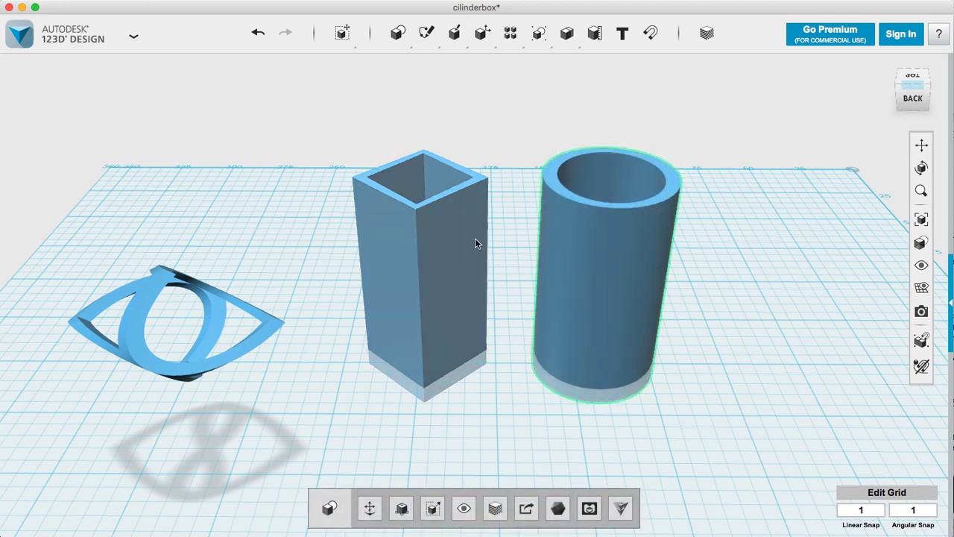
click(417, 233)
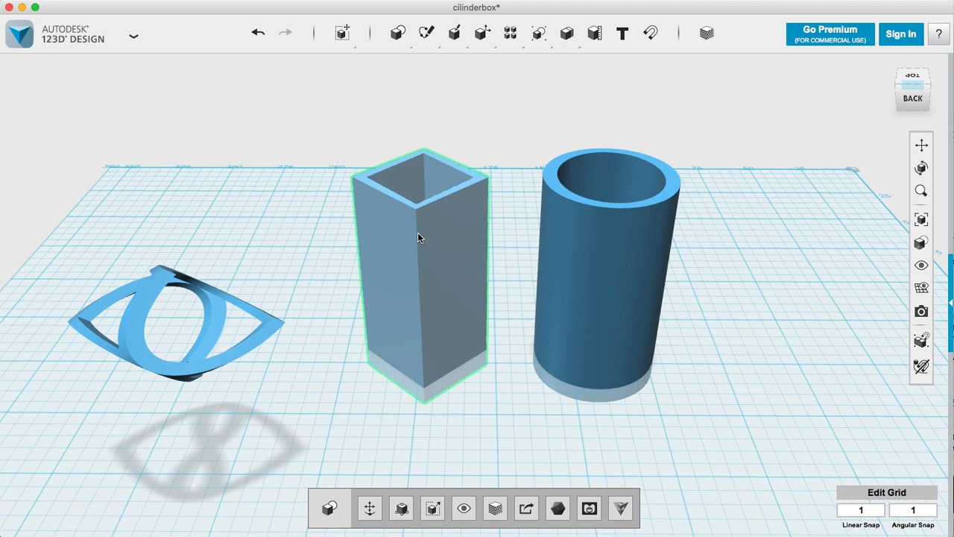
click(622, 225)
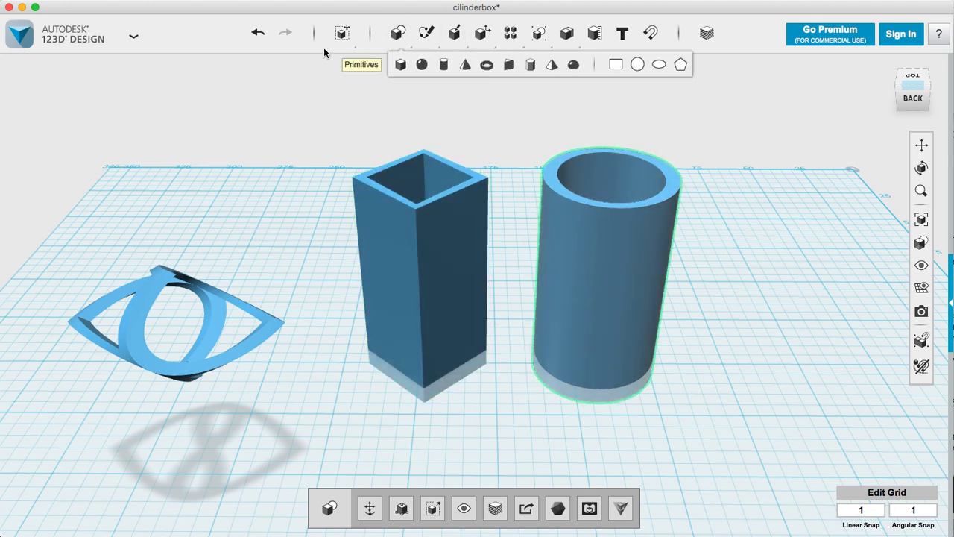
mouse_move(341, 32)
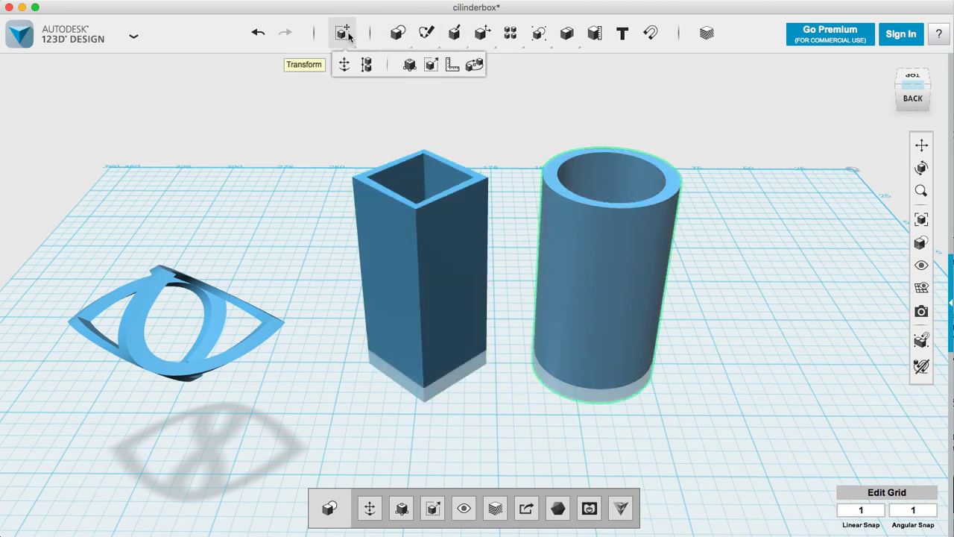
click(409, 65)
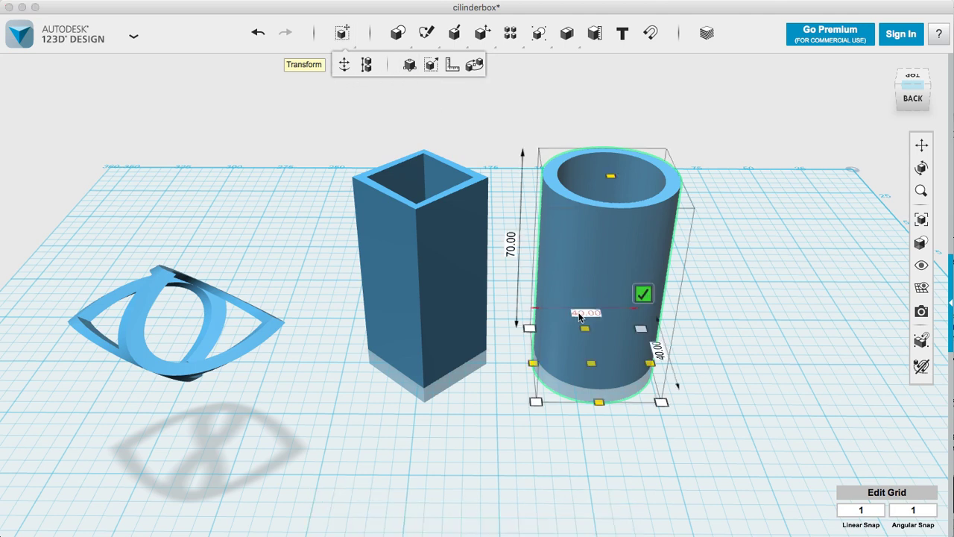
click(581, 314)
text(28.28)
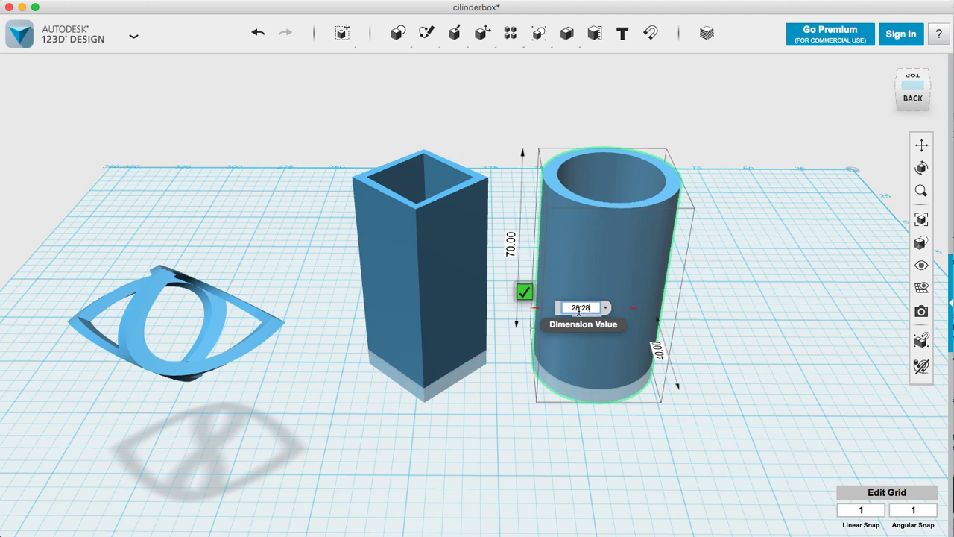
key(Return)
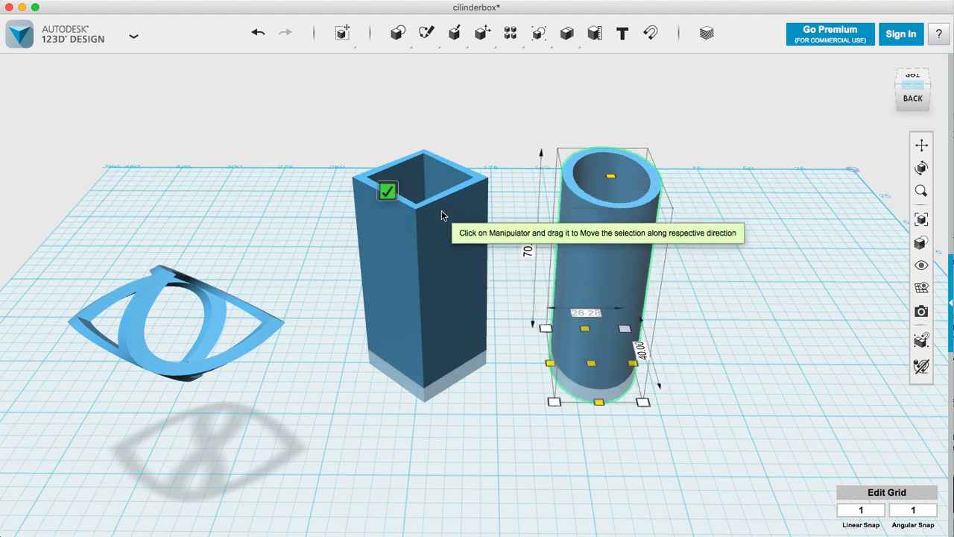
click(510, 448)
Step: Smart Scale the square tube to a width of 28.28 mm along the line joining the two tubes
click(463, 295)
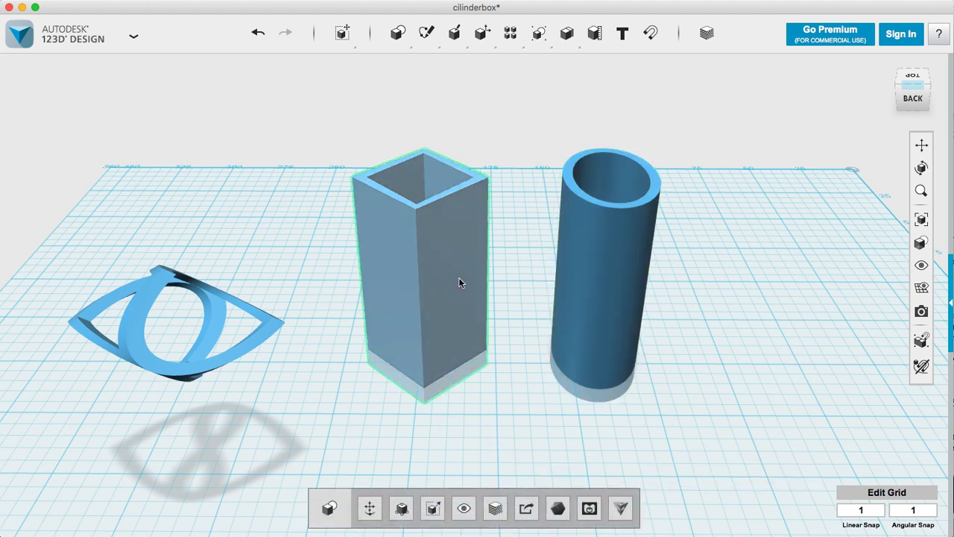
mouse_move(329, 40)
click(416, 69)
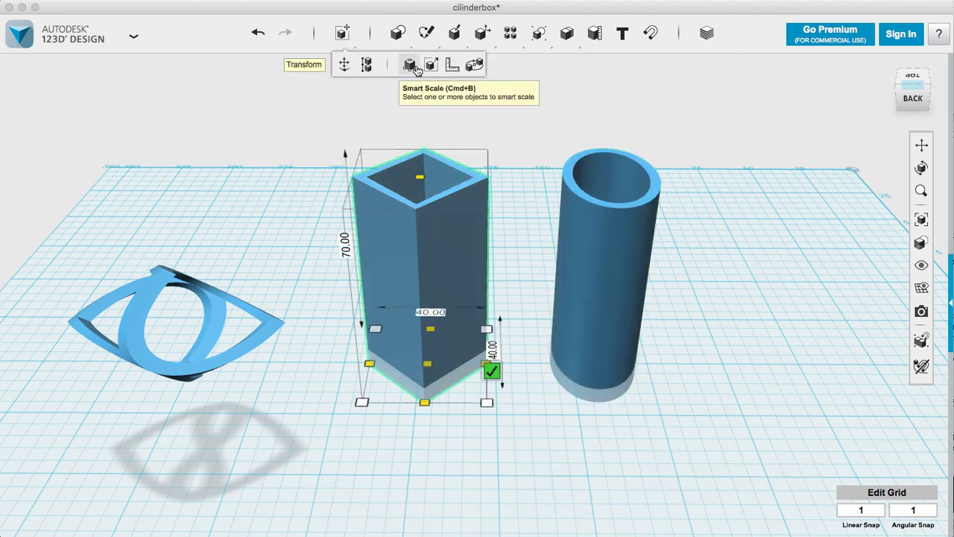
click(430, 312)
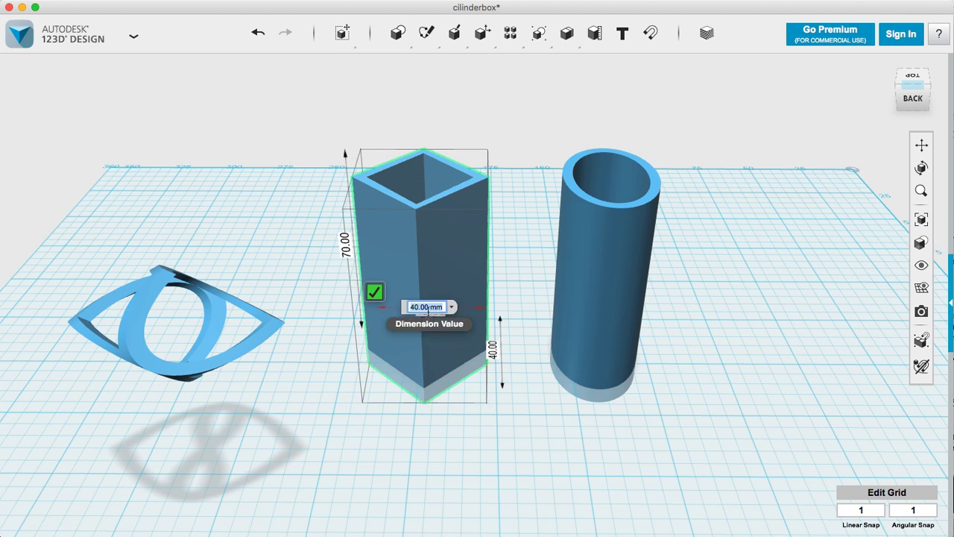
text(20)
text(.28)
key(Return)
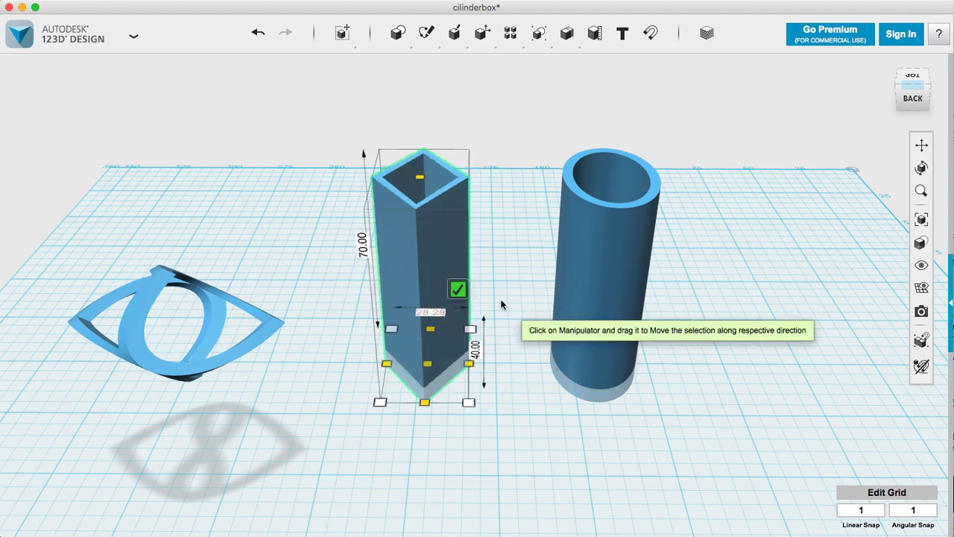
click(441, 173)
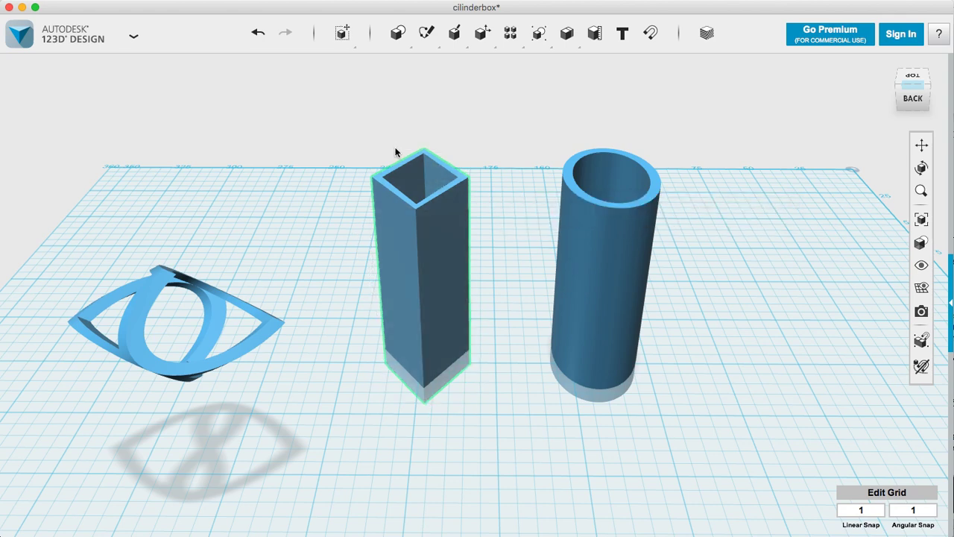
Step: Align the square and round tubes by their centres so that they share one vertical axis
drag(342, 134, 779, 464)
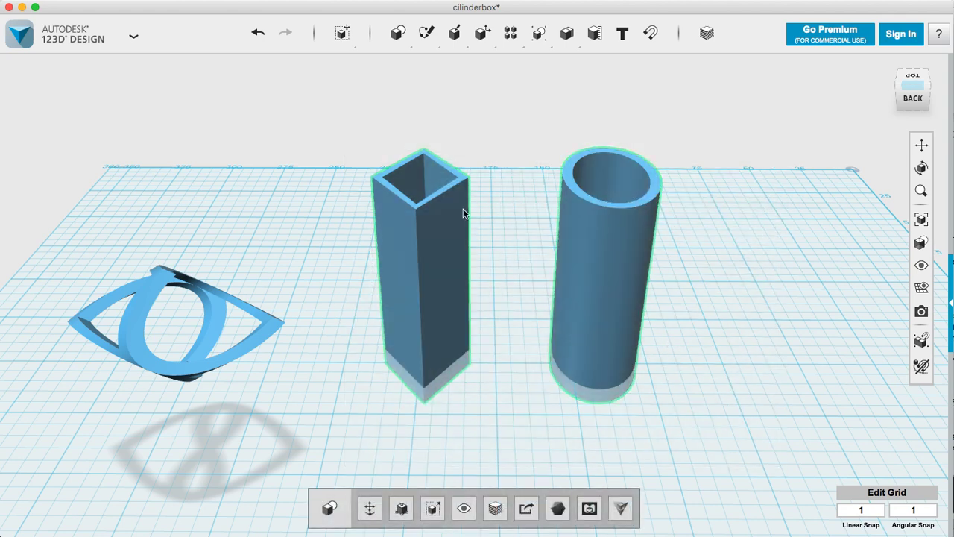
mouse_move(341, 35)
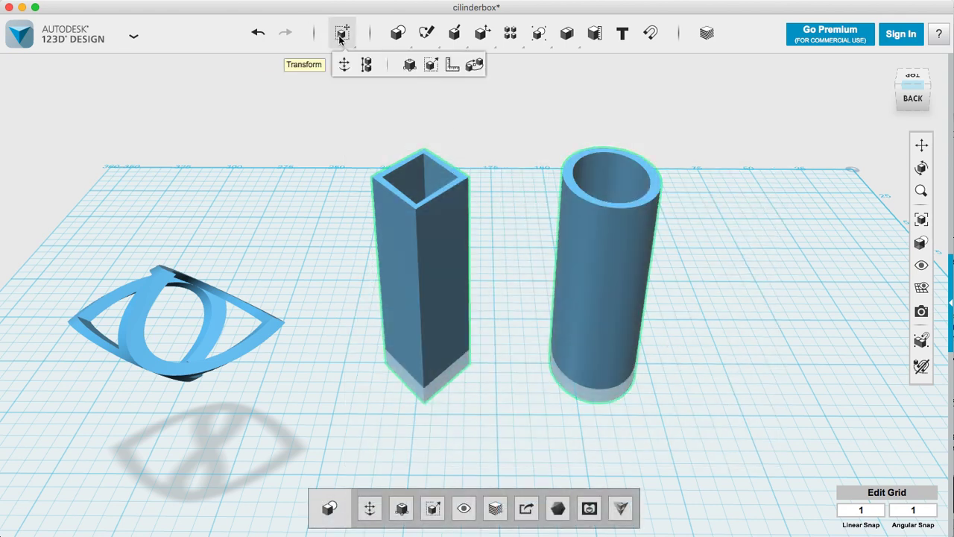
click(367, 66)
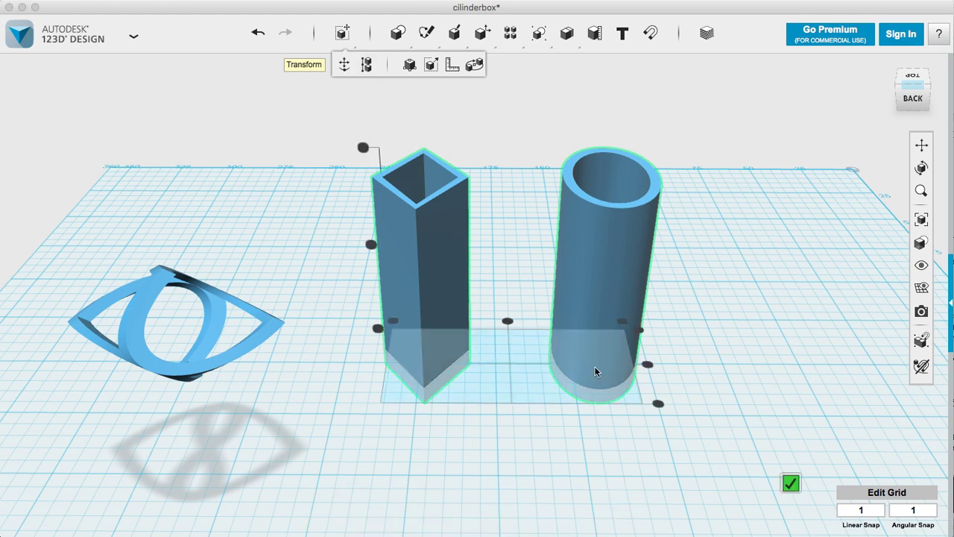
click(507, 321)
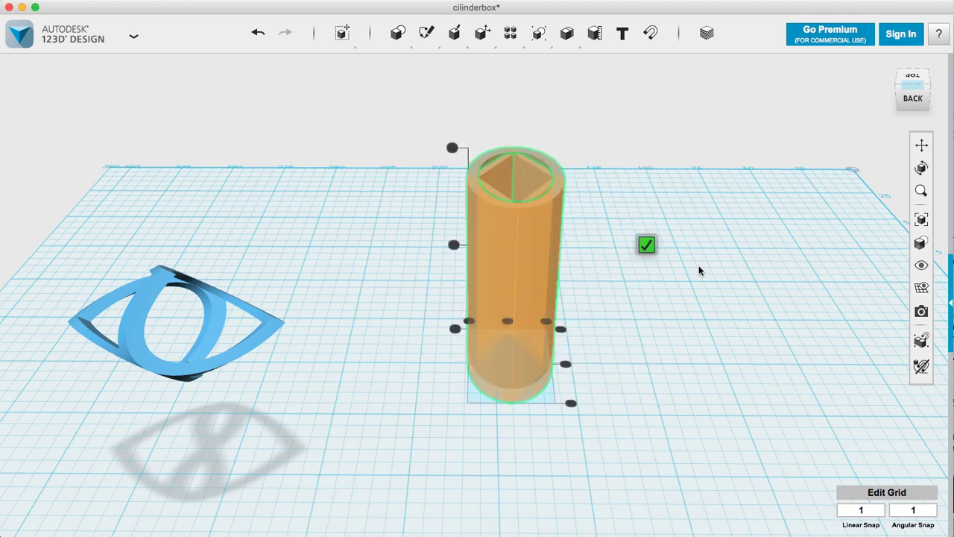
click(646, 244)
Step: Tilt the round tube 60 degrees about its centre in the vertical plane facing the back view
click(534, 233)
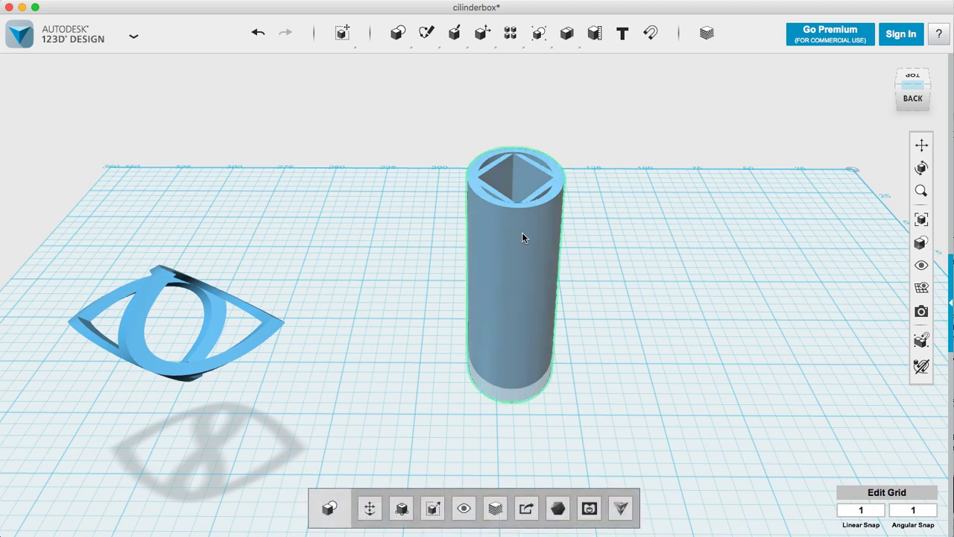
mouse_move(341, 35)
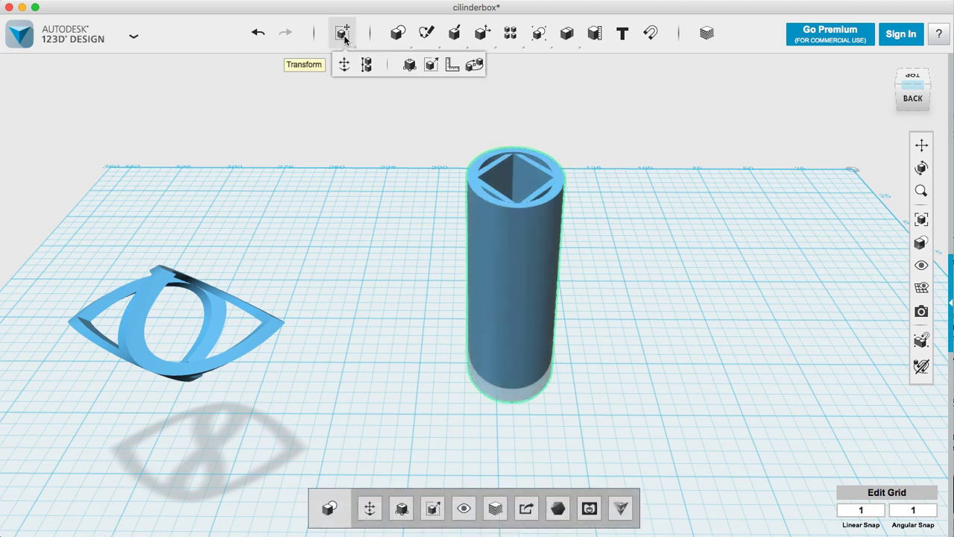
click(347, 59)
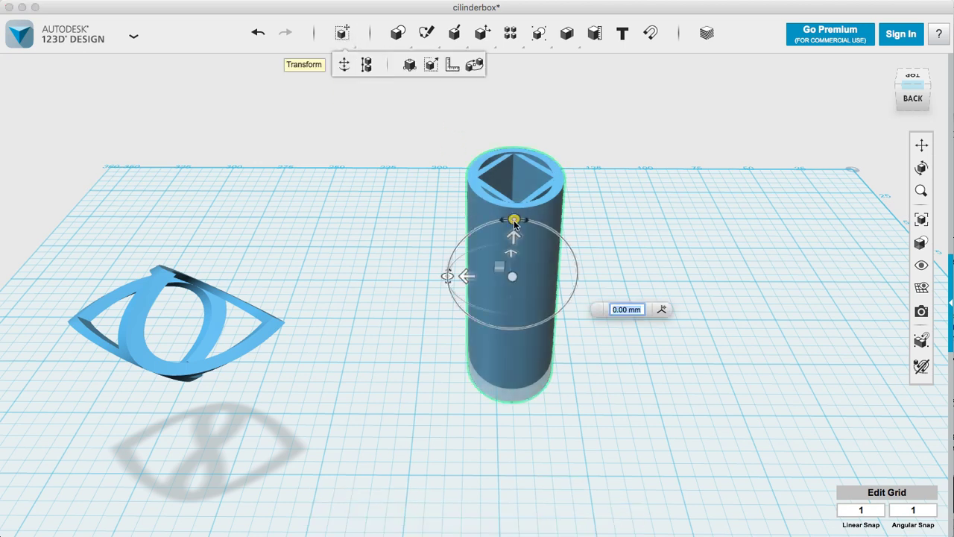
drag(514, 219, 573, 252)
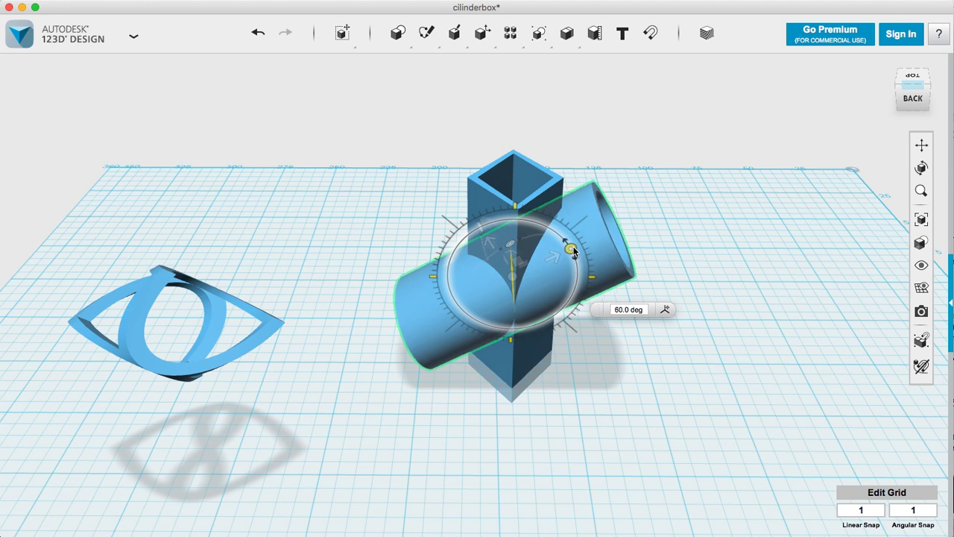
click(485, 193)
Step: Rotate the square tube -60 degrees about its centre in the vertical plane facing the back view, crossing the round tube
click(485, 193)
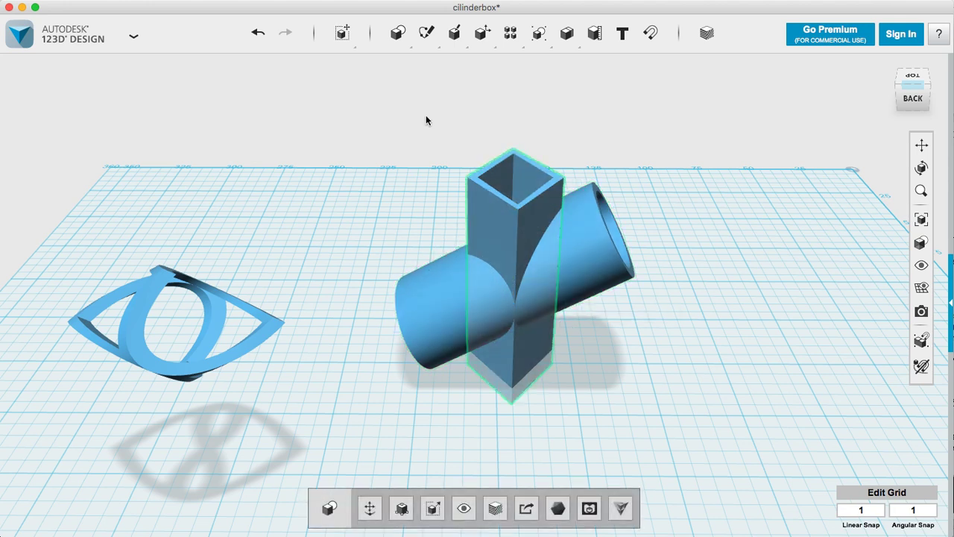
mouse_move(344, 38)
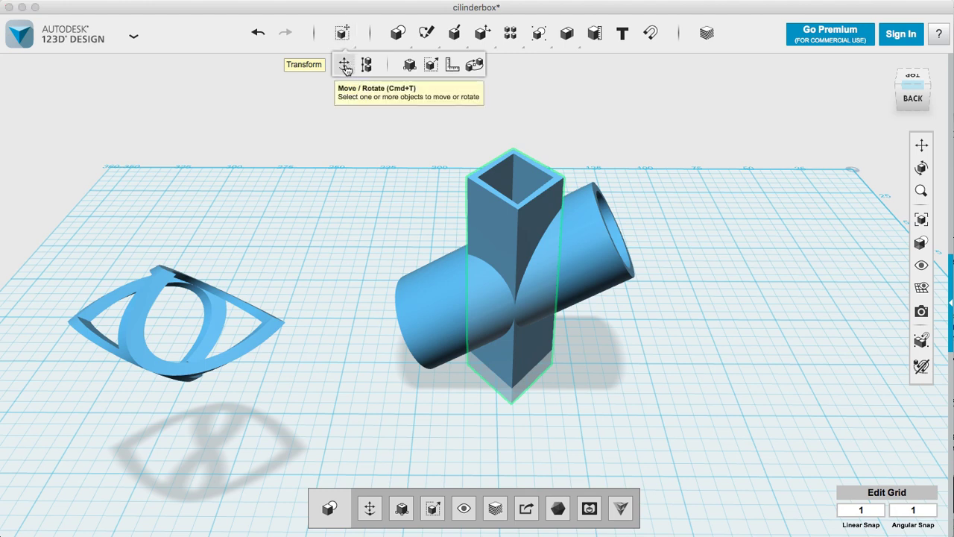
click(345, 64)
drag(513, 221, 419, 232)
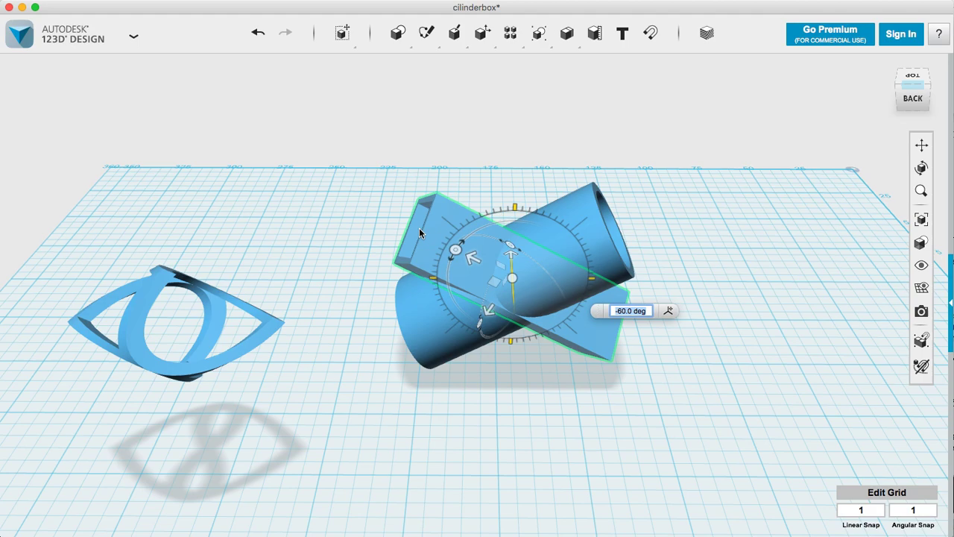
click(476, 171)
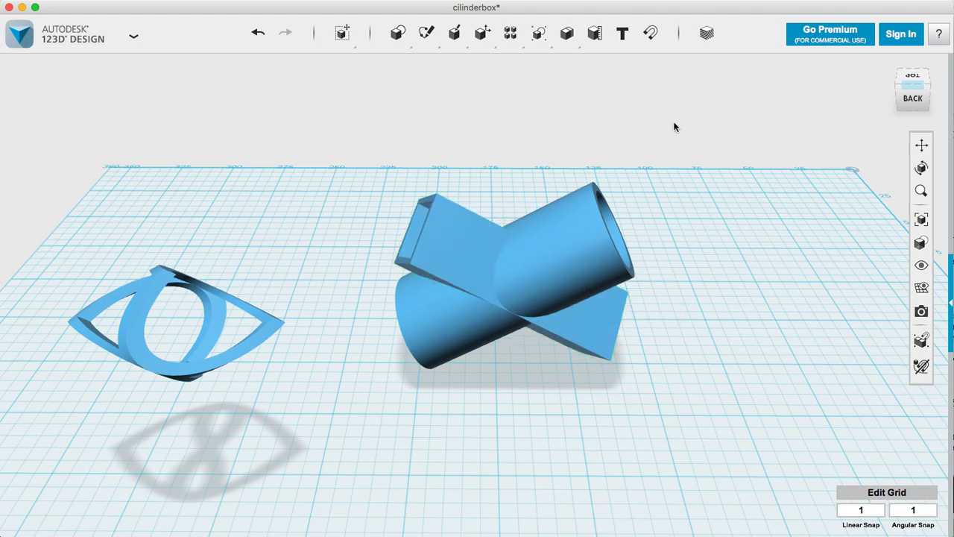
Step: Intersect the square tube as target with the round tube as source, keeping only the material they share
click(929, 99)
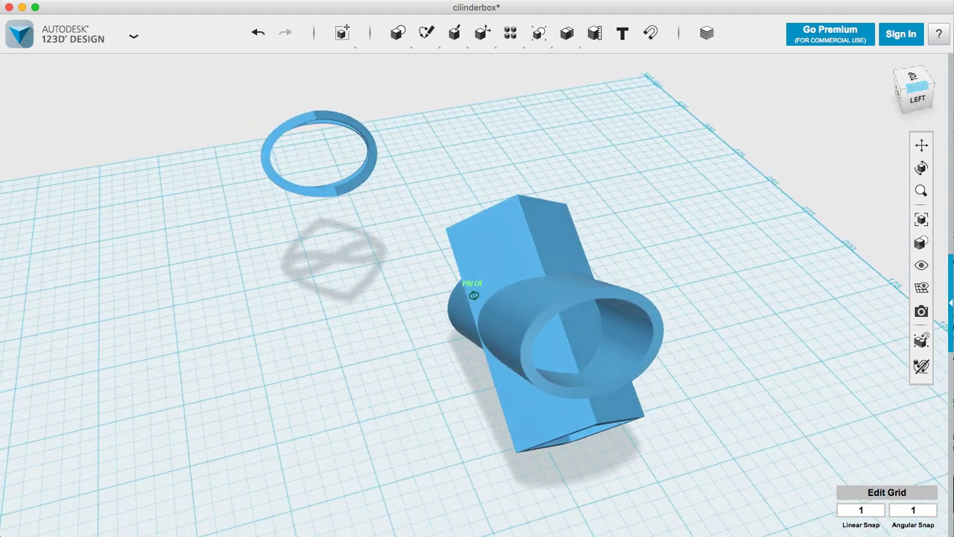
drag(910, 85, 916, 89)
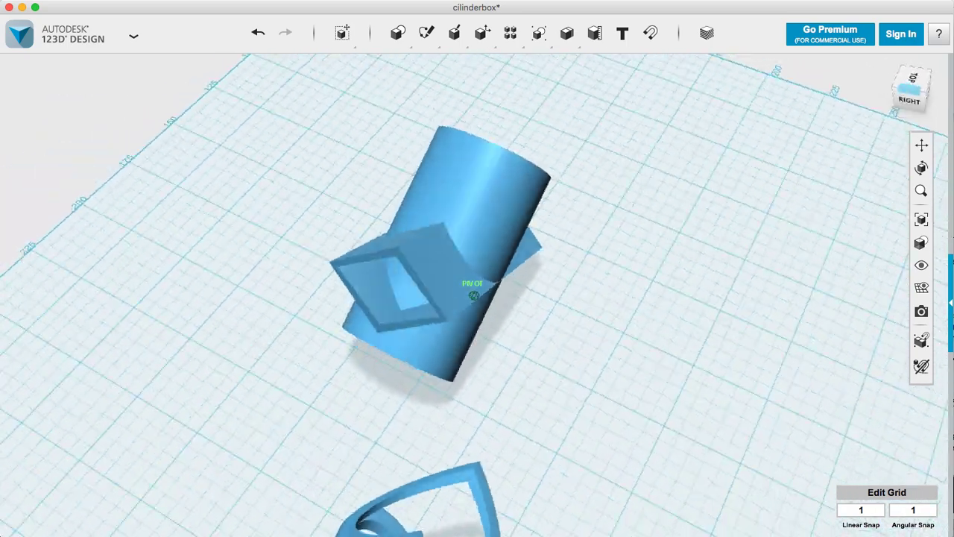
mouse_move(474, 295)
right_down()
mouse_move(544, 224)
mouse_move(523, 199)
mouse_move(518, 204)
right_up()
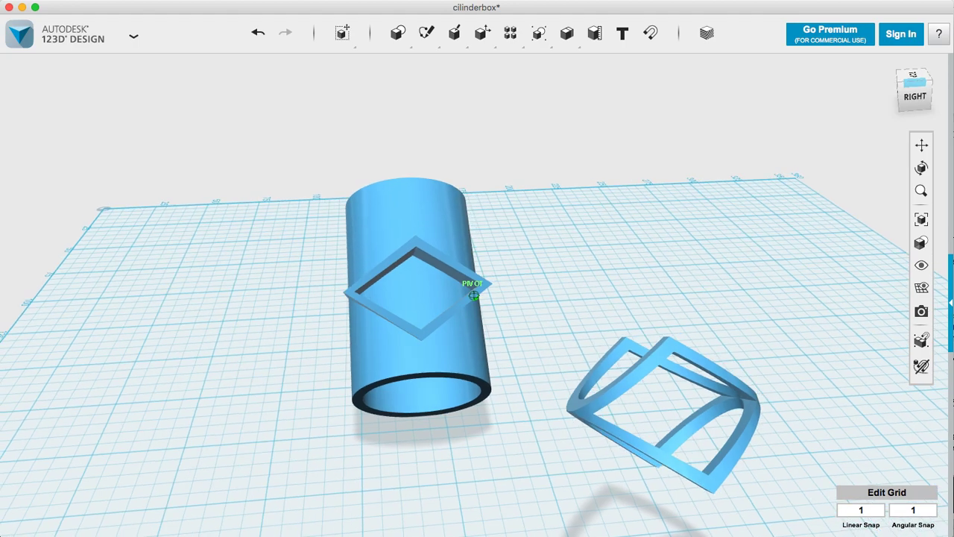
right_drag(418, 226, 619, 214)
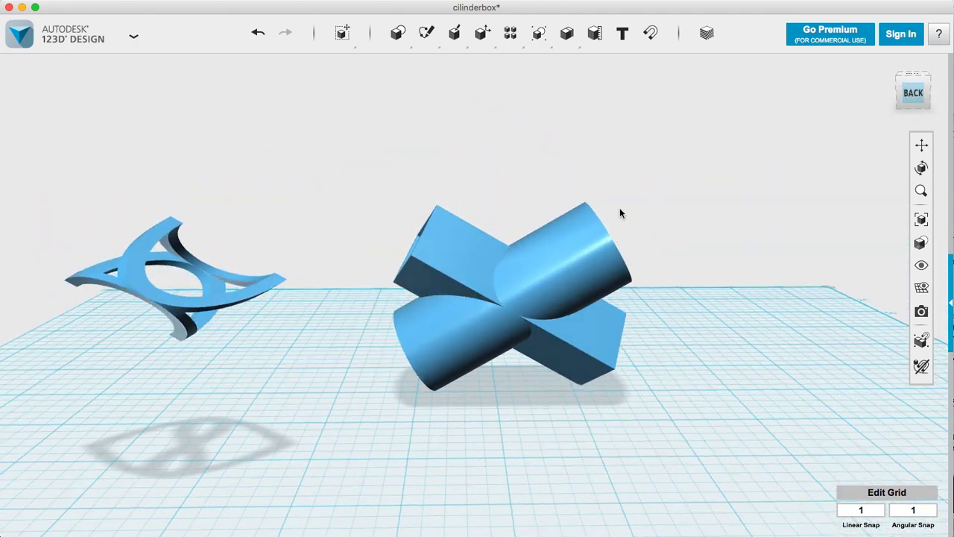
click(432, 241)
mouse_move(526, 39)
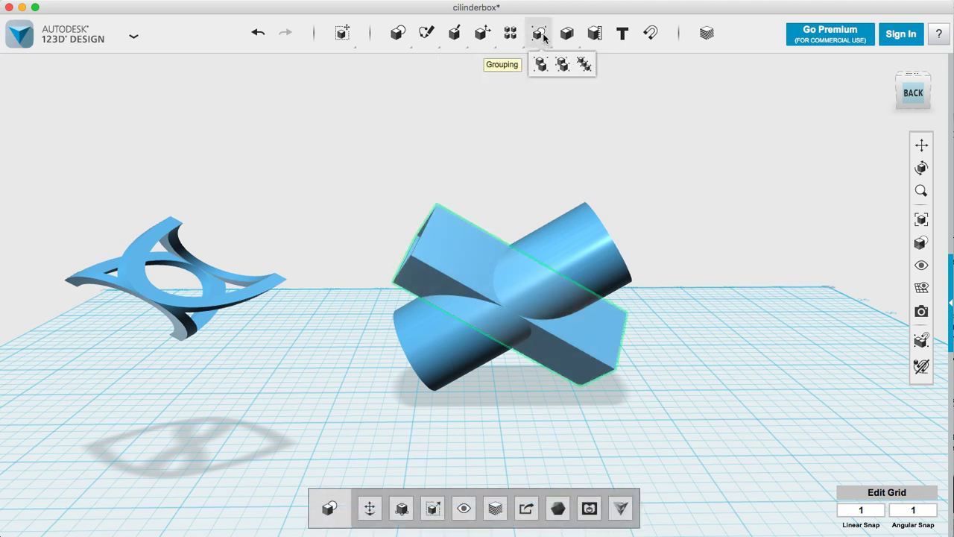
mouse_move(567, 34)
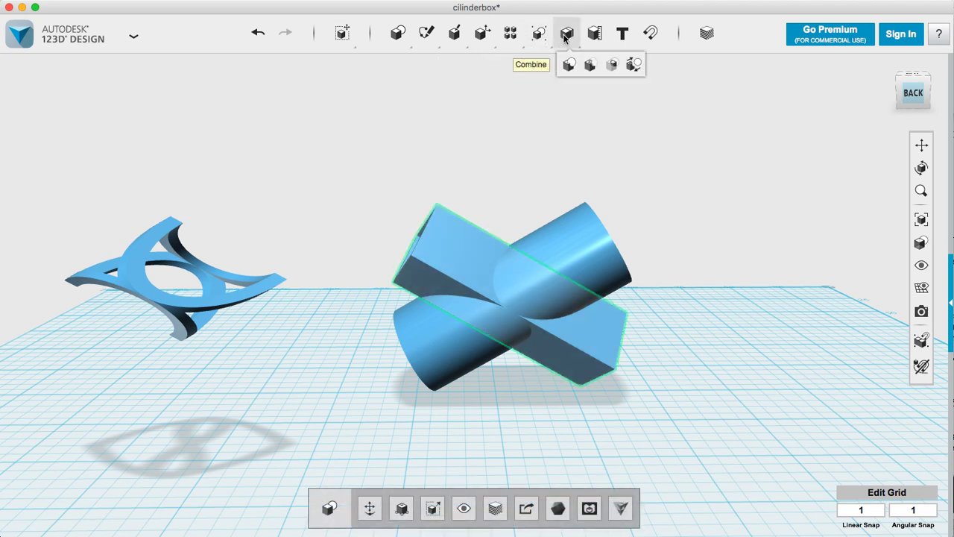
click(607, 66)
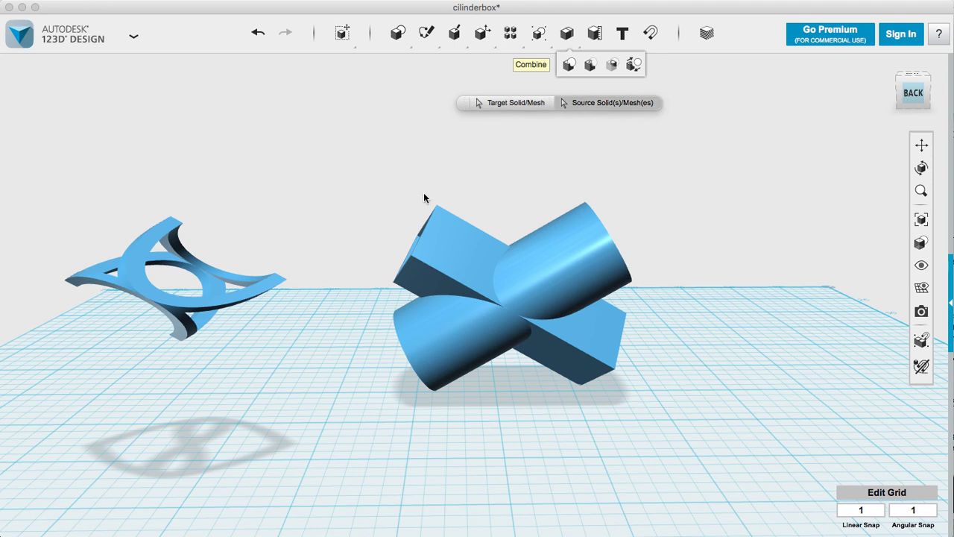
click(435, 228)
click(438, 248)
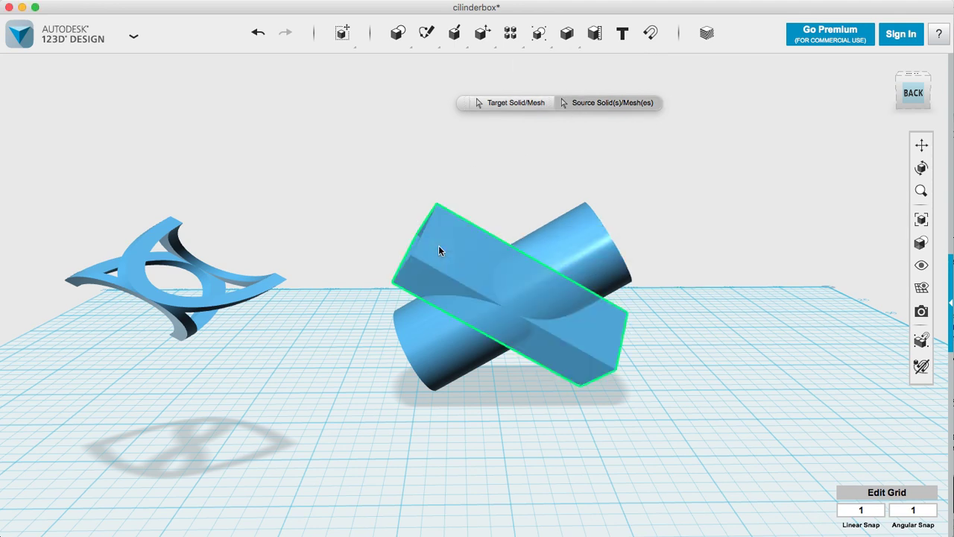
click(540, 101)
click(581, 238)
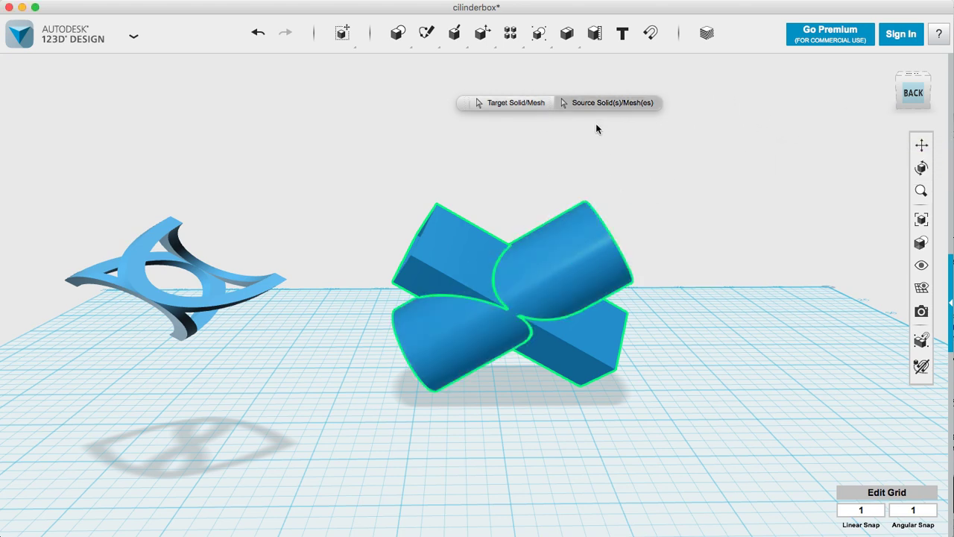
mouse_move(567, 34)
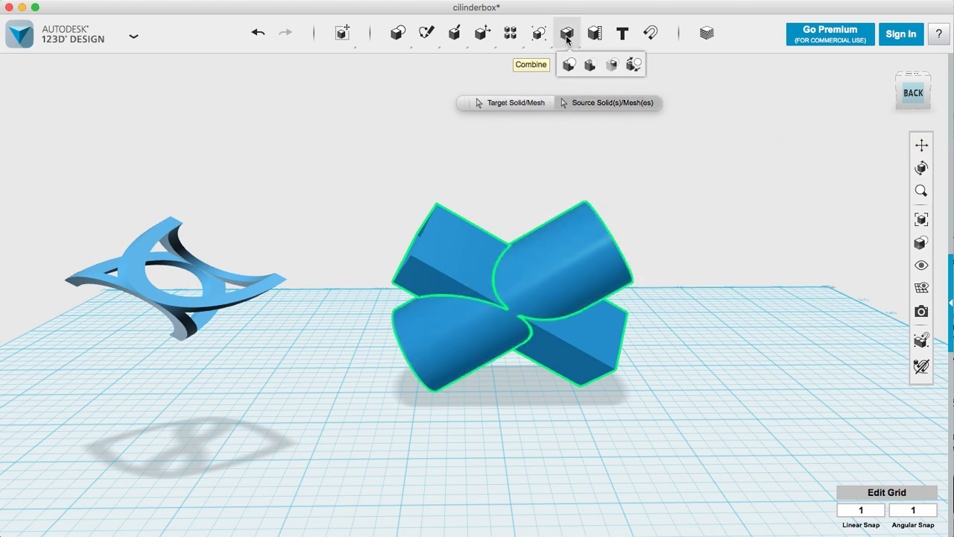
click(610, 65)
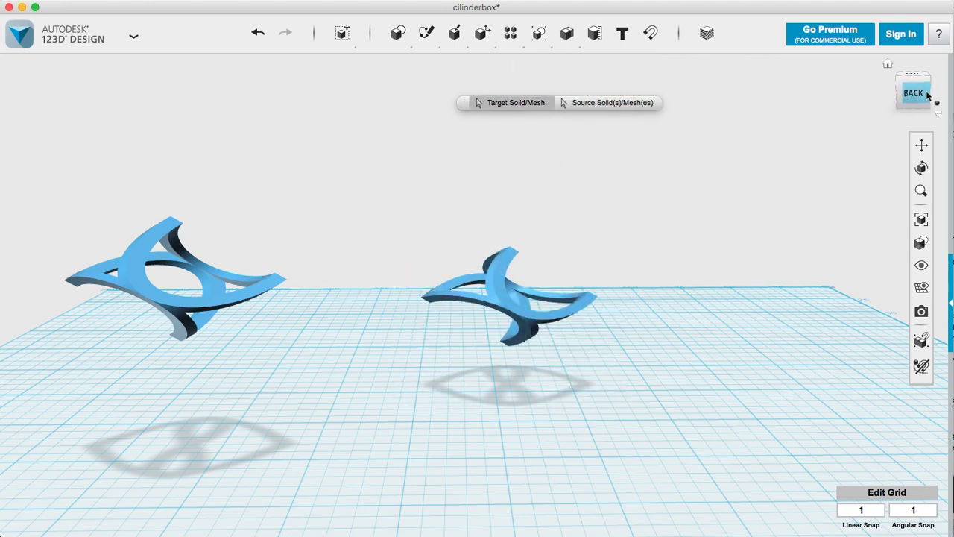
Step: Examine the intersected solid from the back, top and left sides and compare its shape with the original ring-shaped solid
mouse_move(921, 108)
mouse_down()
mouse_move(866, 120)
mouse_move(908, 113)
mouse_move(948, 126)
mouse_up()
right_drag(477, 313, 409, 261)
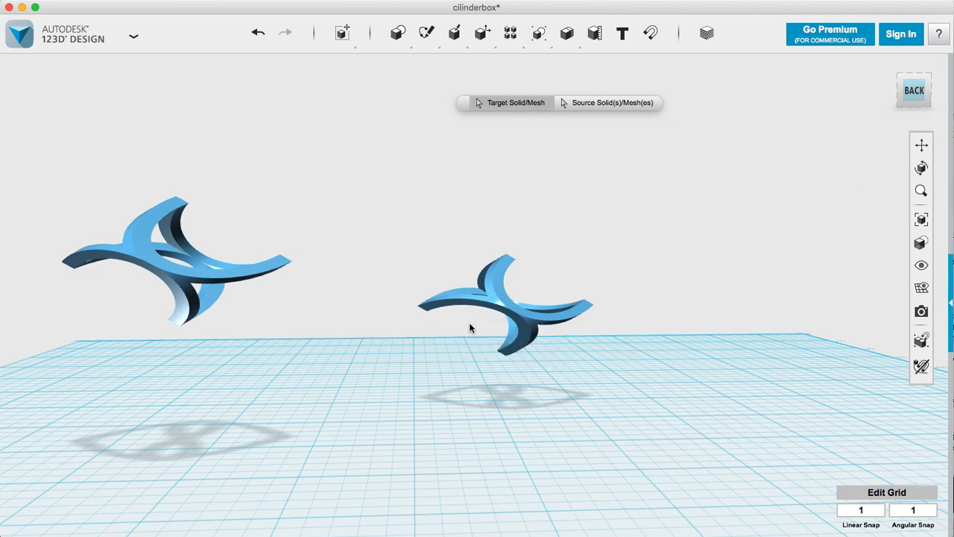
scroll(476, 328, up, 3)
scroll(470, 325, up, 3)
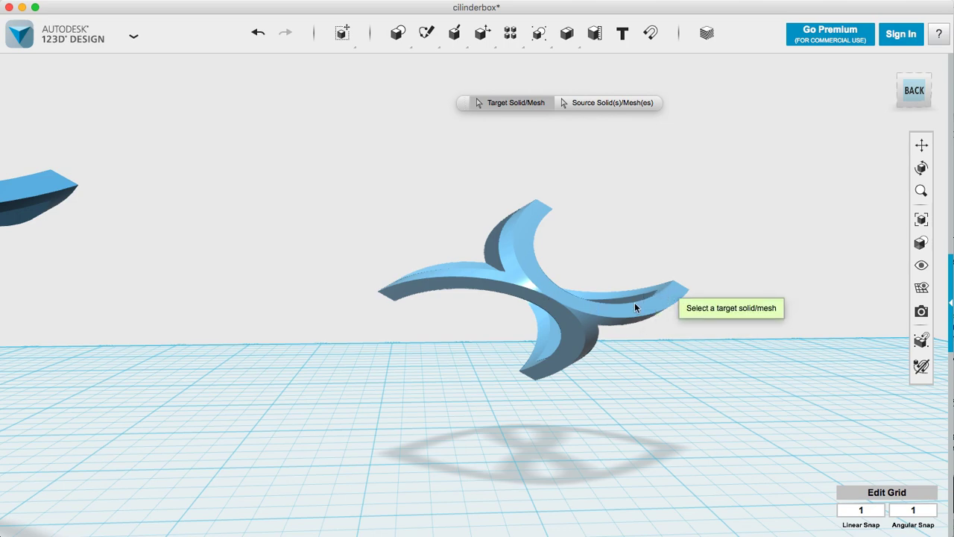
click(916, 78)
click(922, 90)
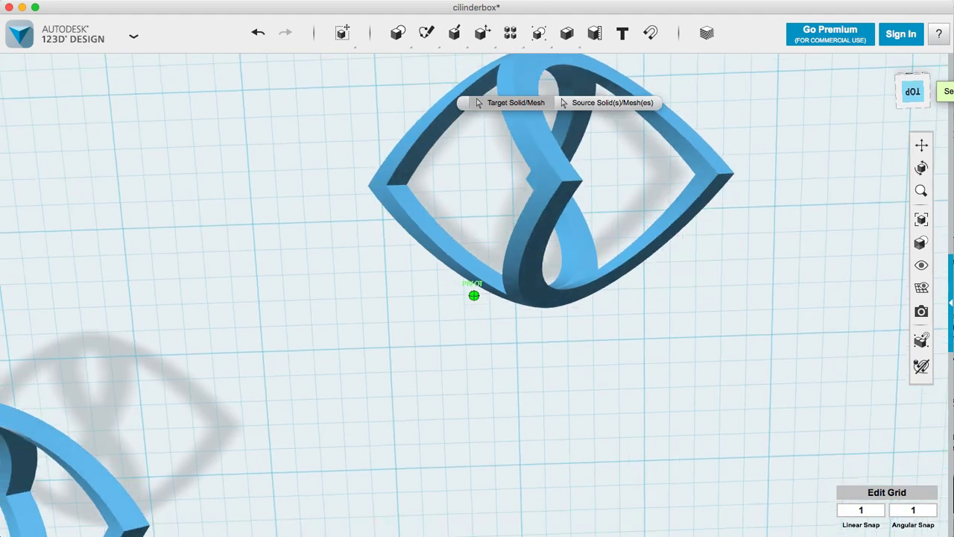
mouse_move(473, 295)
right_down()
mouse_move(463, 231)
mouse_move(477, 134)
mouse_move(441, 304)
mouse_move(377, 322)
right_up()
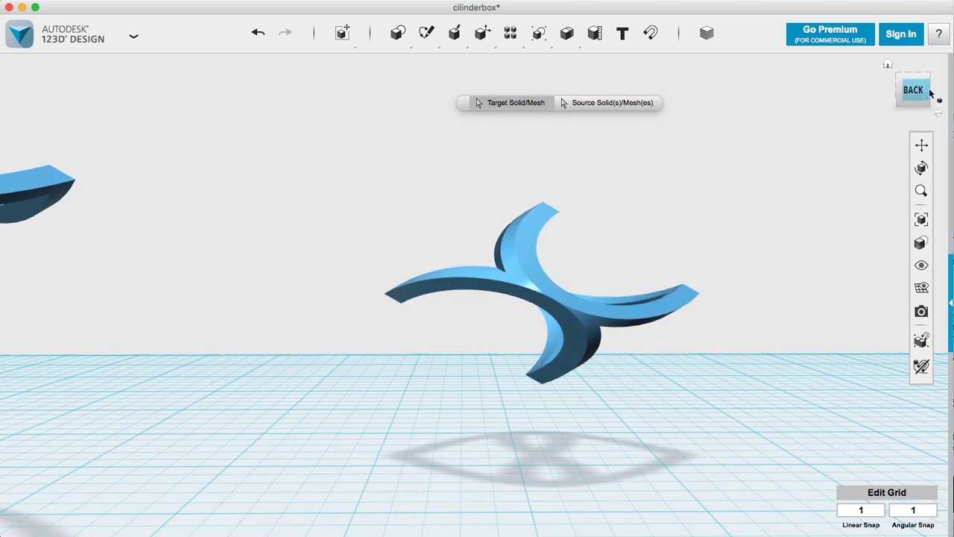
drag(927, 92, 817, 120)
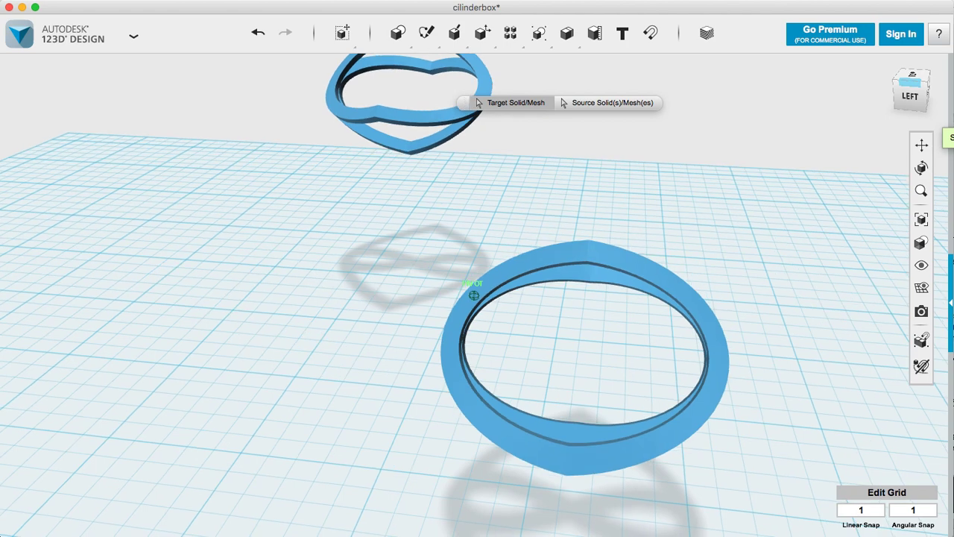
drag(817, 121, 778, 206)
scroll(729, 241, down, 5)
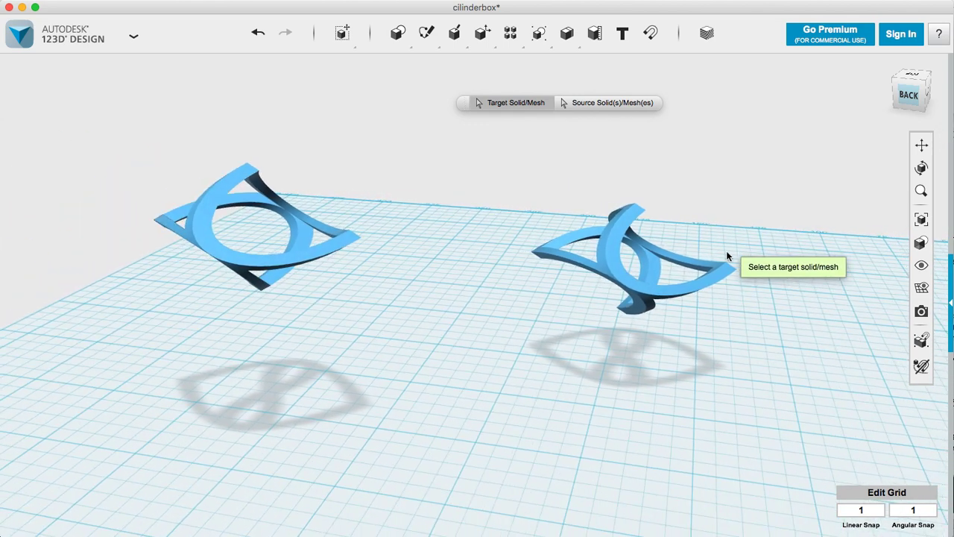